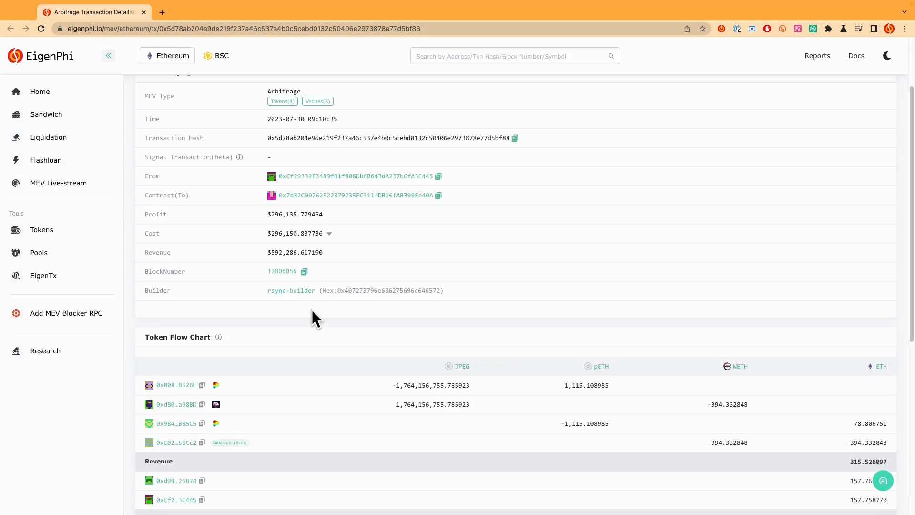
Review the arbitrage transaction's summary and token flow chart, and open the transaction in EigenTx.
{"action": "scroll", "coordinate": [313, 311], "scroll_direction": "down", "scroll_amount": 3}
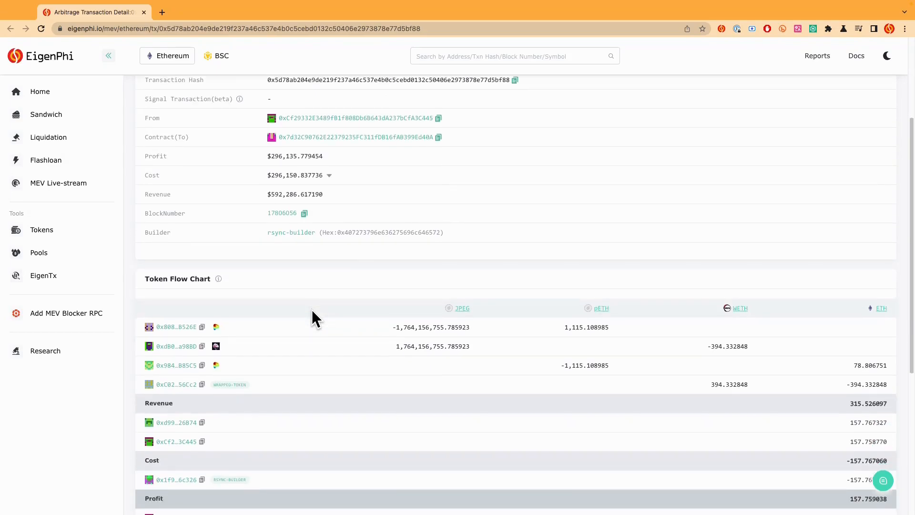
{"action": "scroll", "coordinate": [312, 309], "scroll_direction": "up", "scroll_amount": 5}
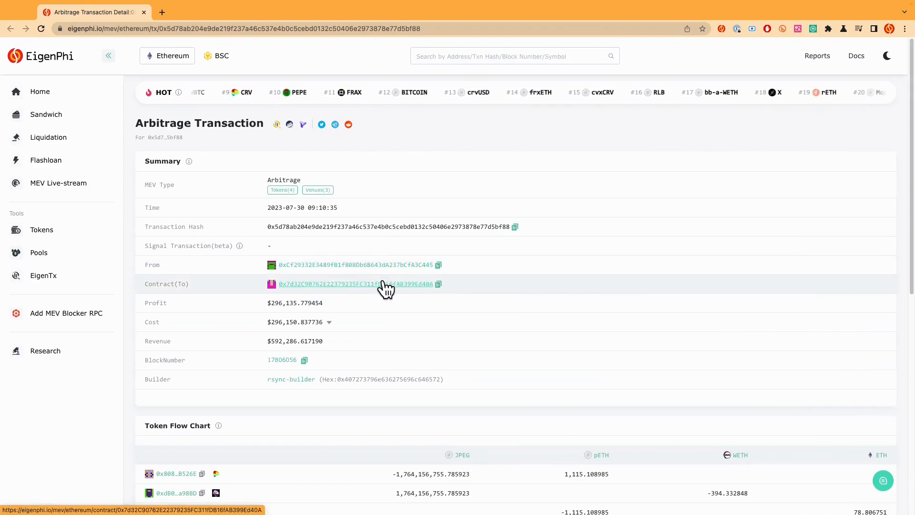
{"action": "left_click", "coordinate": [277, 124]}
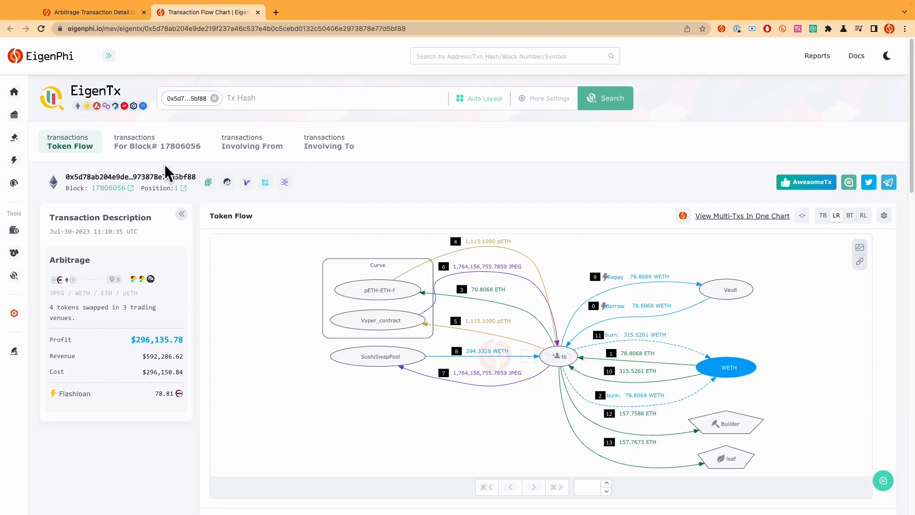
View the transactions for block 17806056, and list and look through the transactions involving the To contract.
{"action": "left_click", "coordinate": [137, 150]}
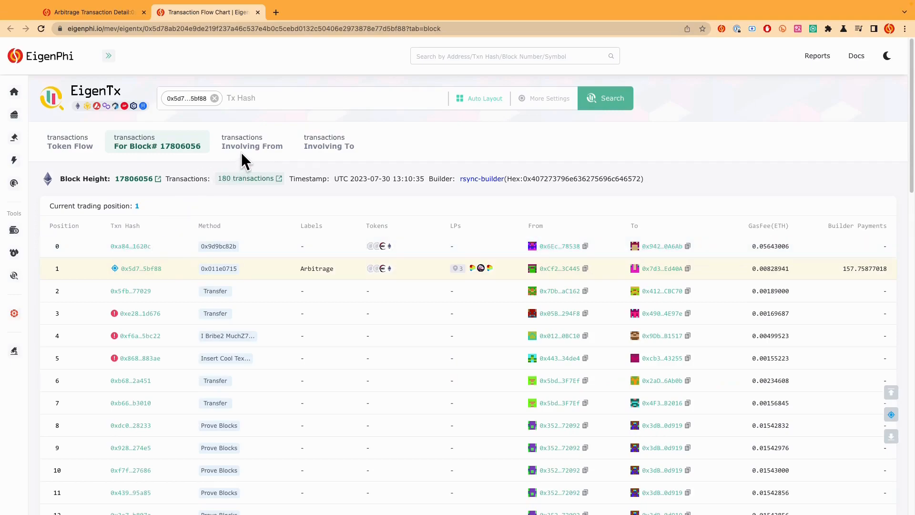
{"action": "left_click", "coordinate": [309, 155]}
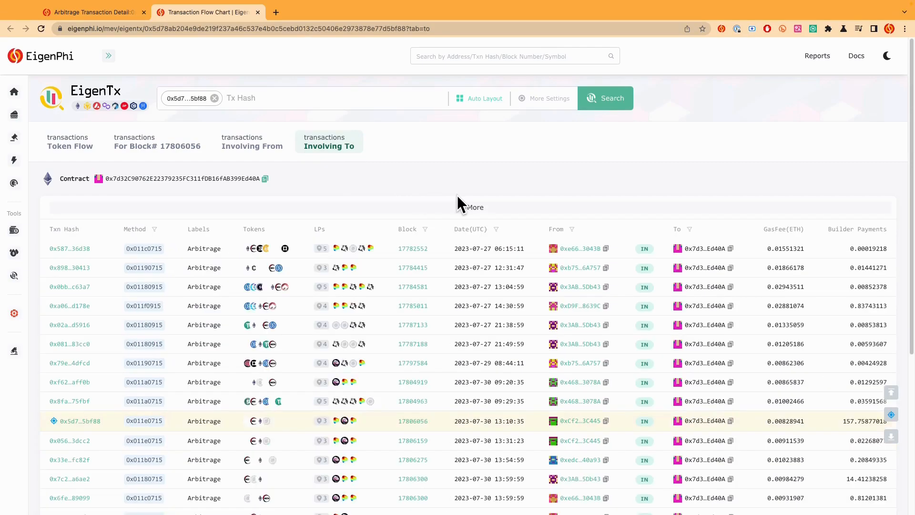
{"action": "scroll", "coordinate": [463, 205], "scroll_direction": "down", "scroll_amount": 3}
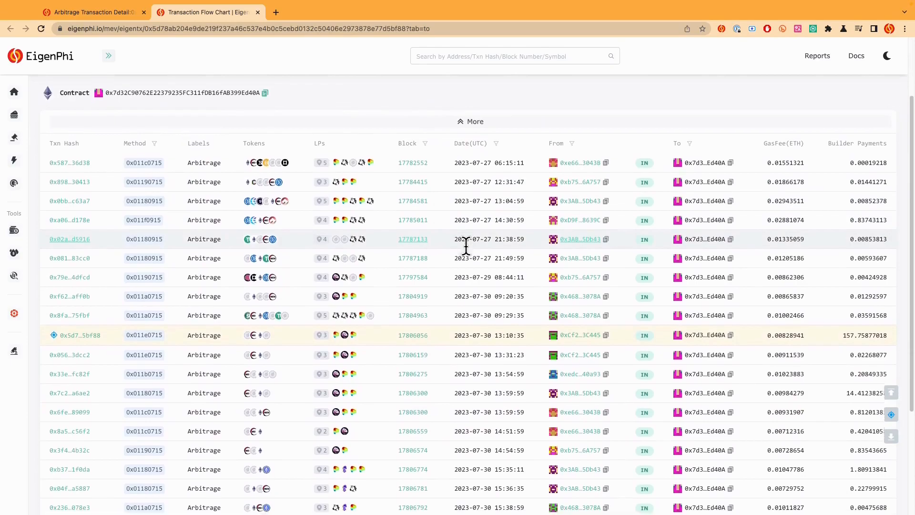
{"action": "scroll", "coordinate": [466, 241], "scroll_direction": "down", "scroll_amount": 2}
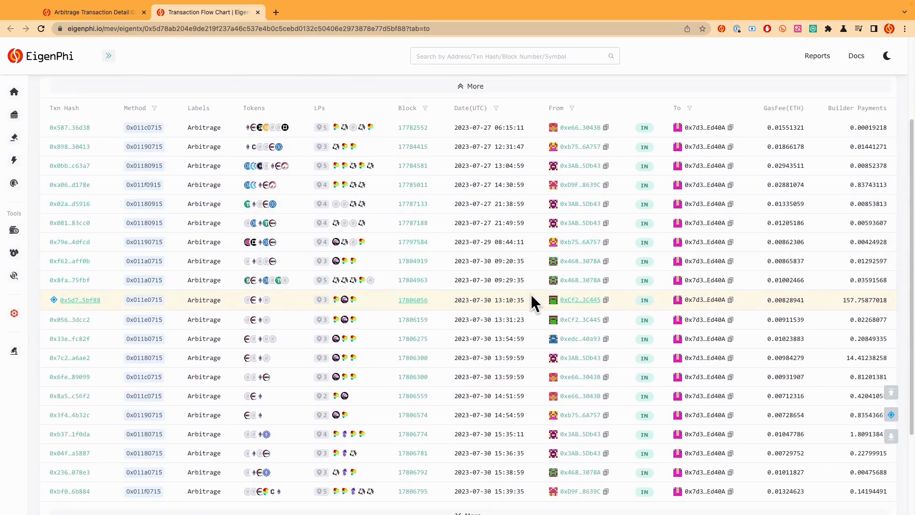
{"action": "scroll", "coordinate": [530, 293], "scroll_direction": "up", "scroll_amount": 4}
{"action": "scroll", "coordinate": [531, 294], "scroll_direction": "down", "scroll_amount": 5}
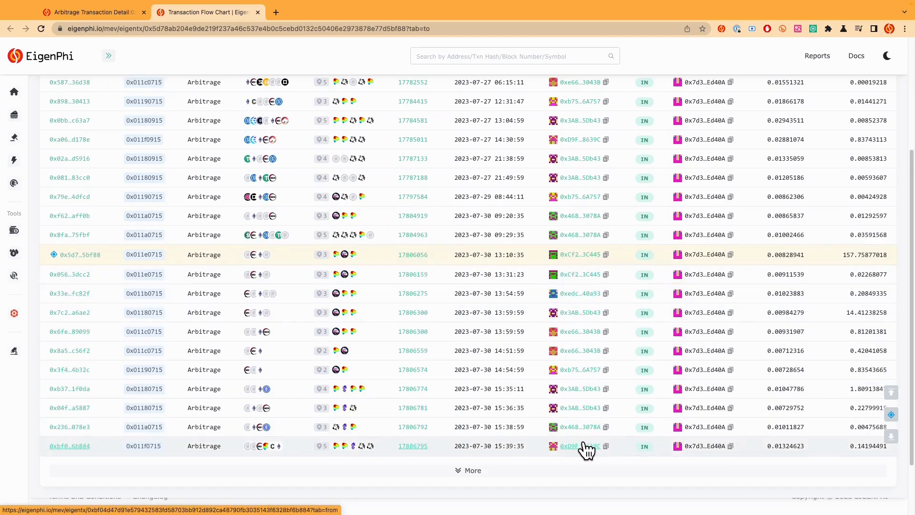
Load all subsequent transactions involving the To contract until the end of the list is reached.
{"action": "left_click", "coordinate": [539, 470]}
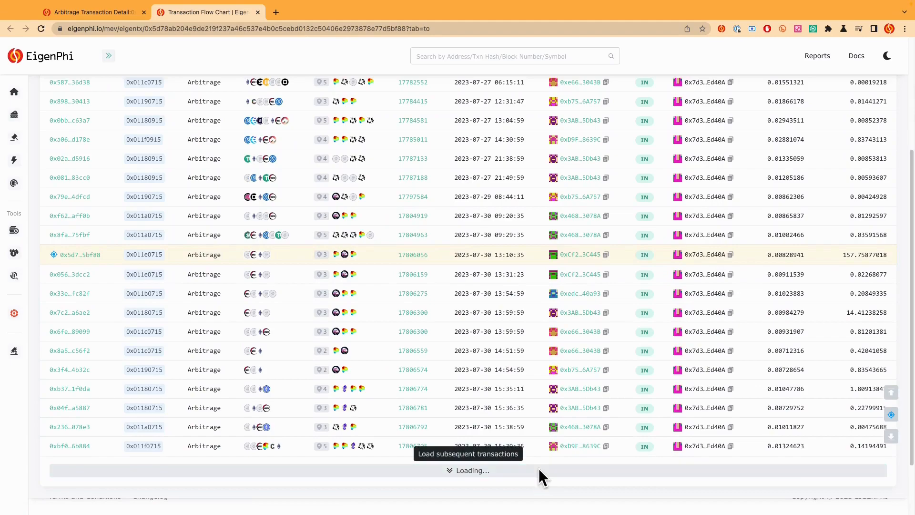
{"action": "scroll", "coordinate": [538, 468], "scroll_direction": "down", "scroll_amount": 7}
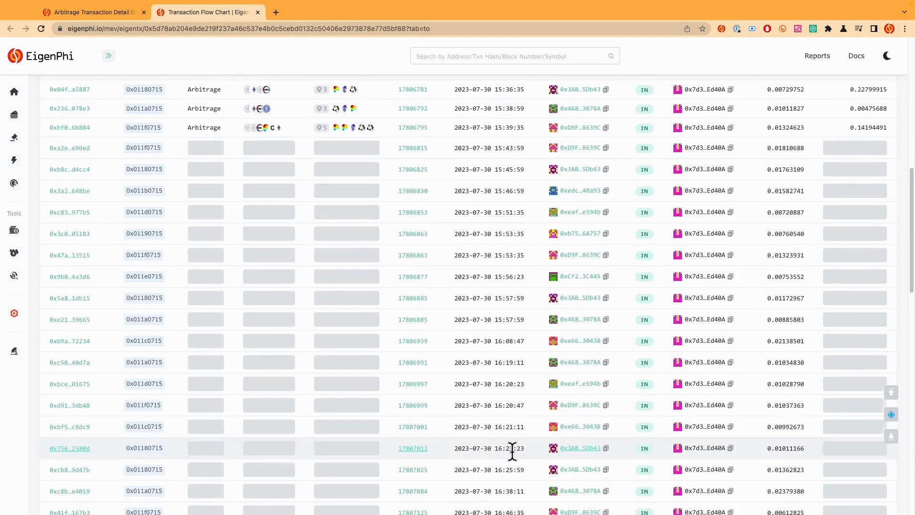
{"action": "scroll", "coordinate": [512, 451], "scroll_direction": "down", "scroll_amount": 15}
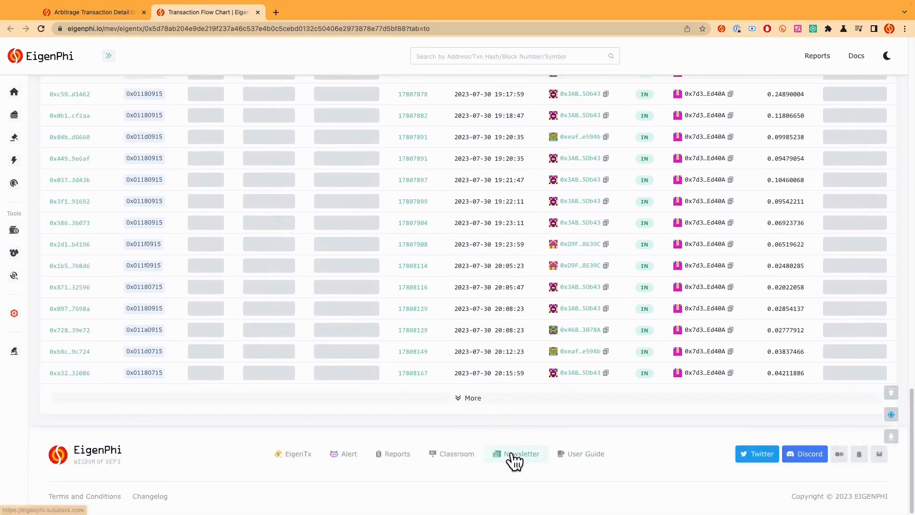
{"action": "left_click", "coordinate": [502, 400]}
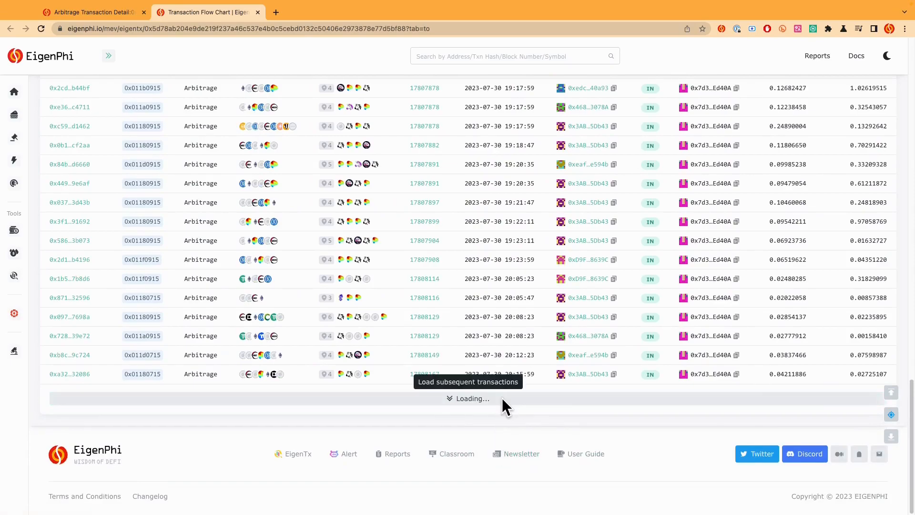
{"action": "scroll", "coordinate": [502, 399], "scroll_direction": "down", "scroll_amount": 5}
{"action": "scroll", "coordinate": [502, 399], "scroll_direction": "down", "scroll_amount": 10}
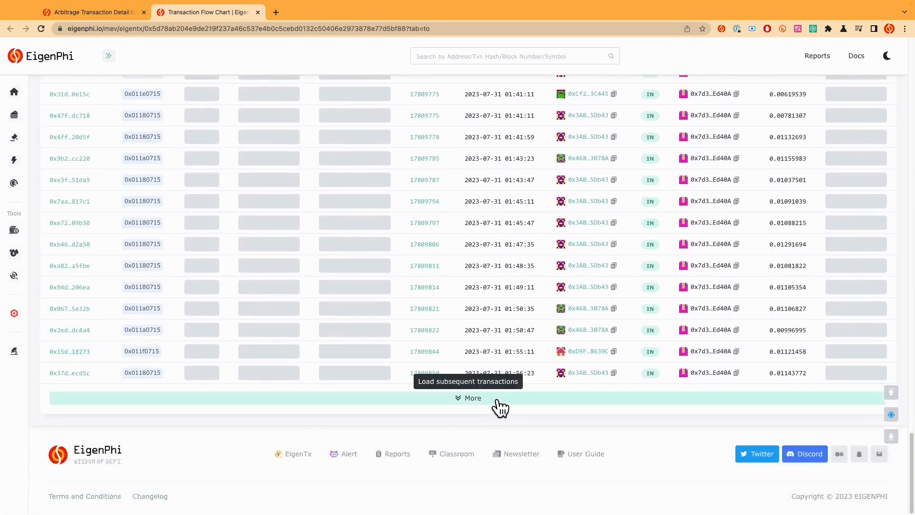
{"action": "left_click", "coordinate": [498, 399]}
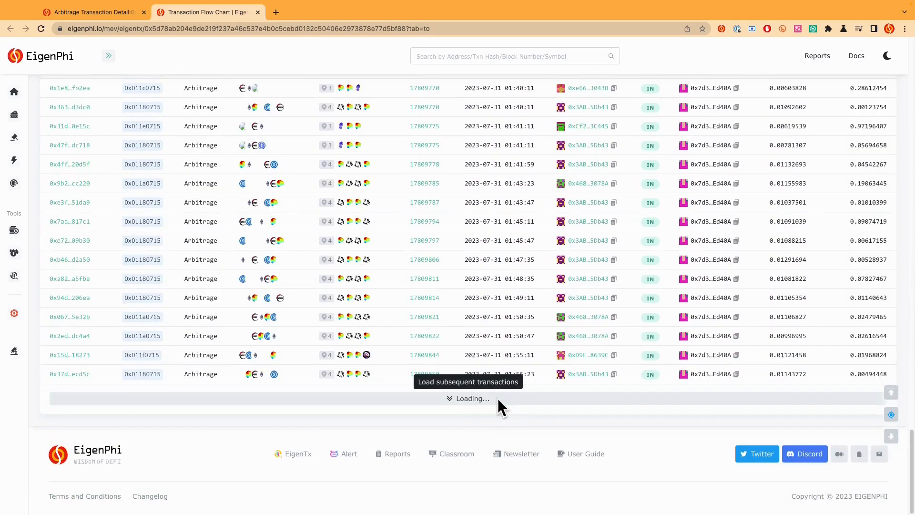
{"action": "scroll", "coordinate": [498, 398], "scroll_direction": "down", "scroll_amount": 15}
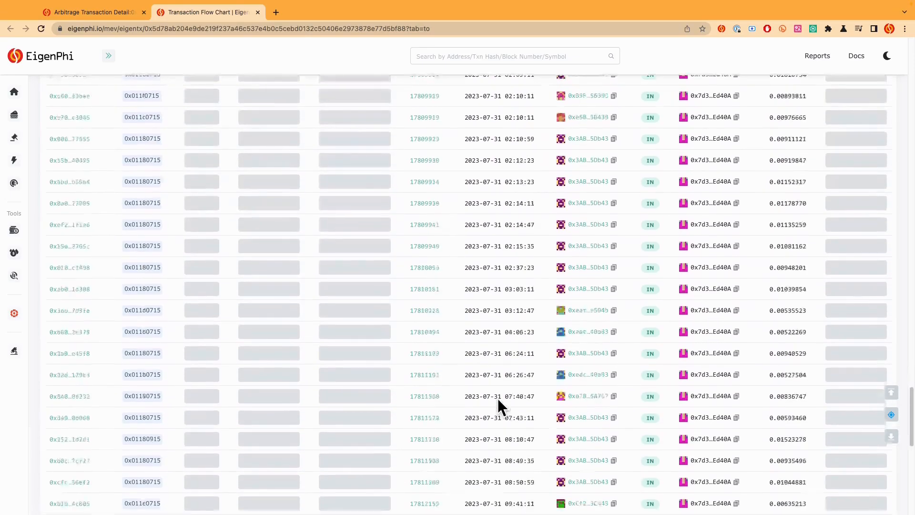
{"action": "left_click", "coordinate": [494, 397]}
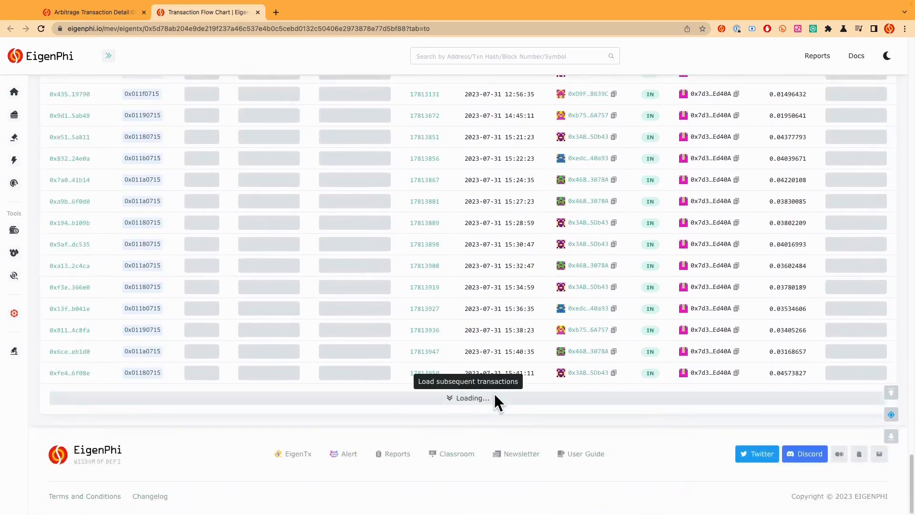
{"action": "scroll", "coordinate": [494, 394], "scroll_direction": "down", "scroll_amount": 10}
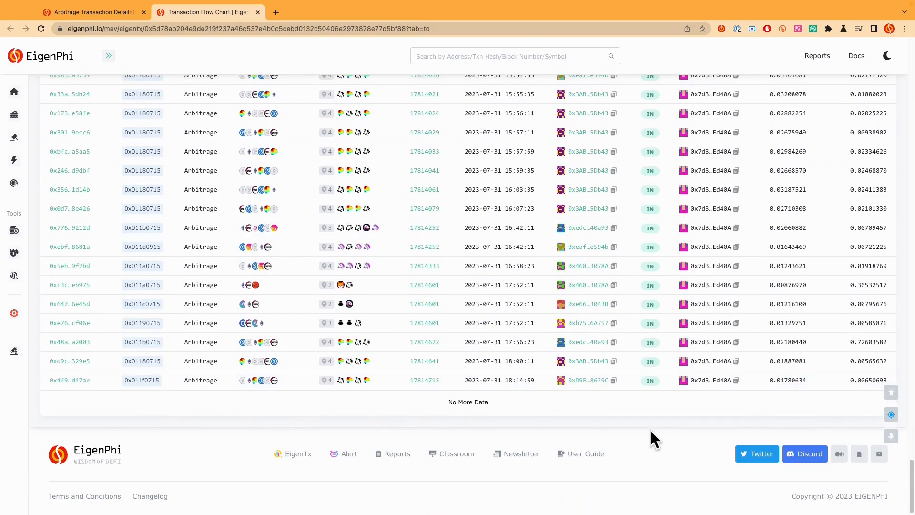
Select and copy all transaction rows from the highlighted block 17806056 entry down to the end of the list.
{"action": "scroll", "coordinate": [620, 419], "scroll_direction": "up", "scroll_amount": 10}
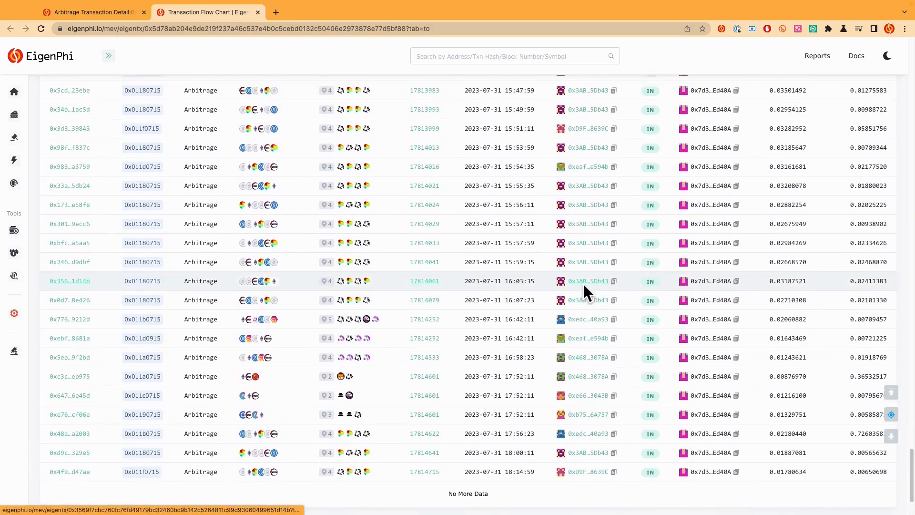
{"action": "scroll", "coordinate": [583, 285], "scroll_direction": "up", "scroll_amount": 15}
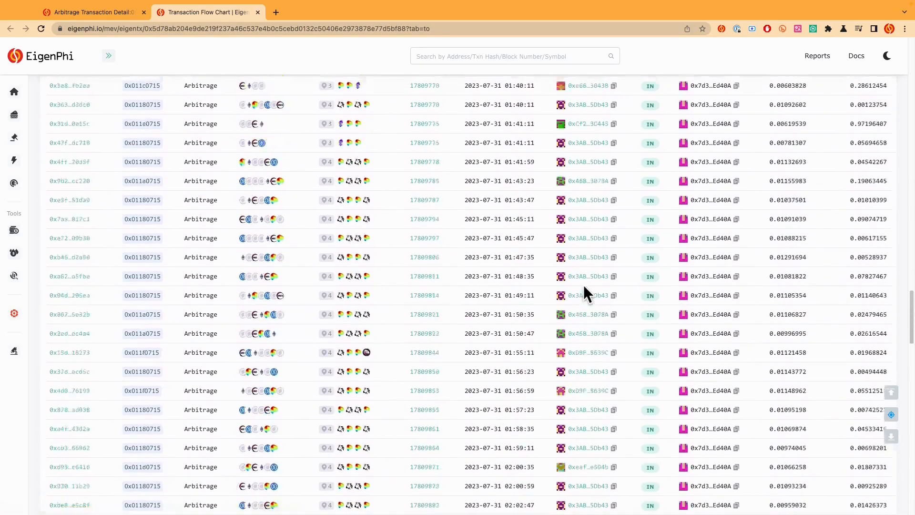
{"action": "scroll", "coordinate": [583, 285], "scroll_direction": "up", "scroll_amount": 15}
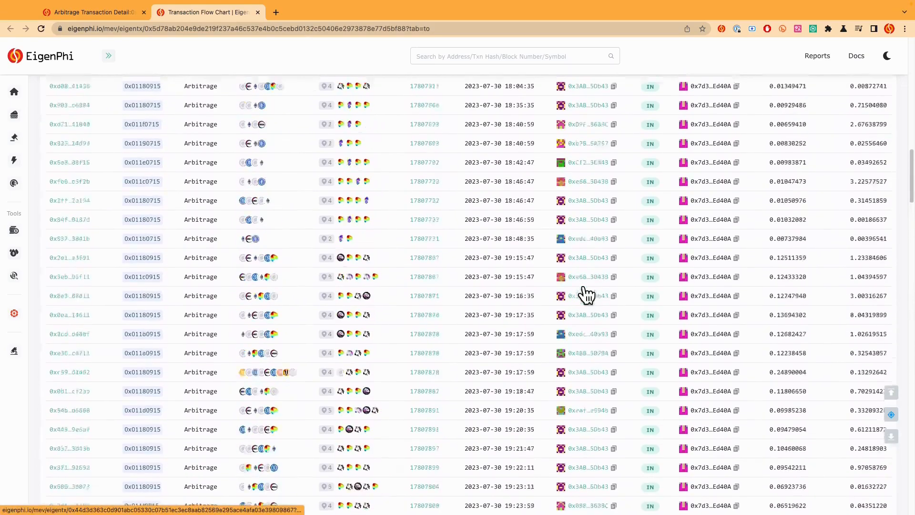
{"action": "scroll", "coordinate": [583, 284], "scroll_direction": "up", "scroll_amount": 15}
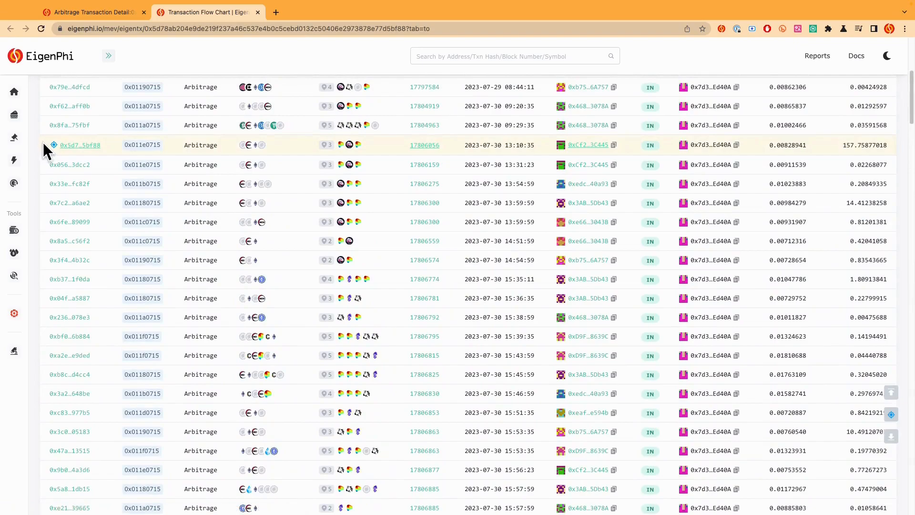
{"action": "left_click_drag", "start_coordinate": [42, 141], "coordinate": [890, 376]}
{"action": "scroll", "coordinate": [659, 396], "scroll_direction": "down", "scroll_amount": 15}
{"action": "scroll", "coordinate": [659, 397], "scroll_direction": "down", "scroll_amount": 15}
{"action": "scroll", "coordinate": [660, 399], "scroll_direction": "down", "scroll_amount": 15}
{"action": "scroll", "coordinate": [664, 407], "scroll_direction": "down", "scroll_amount": 10}
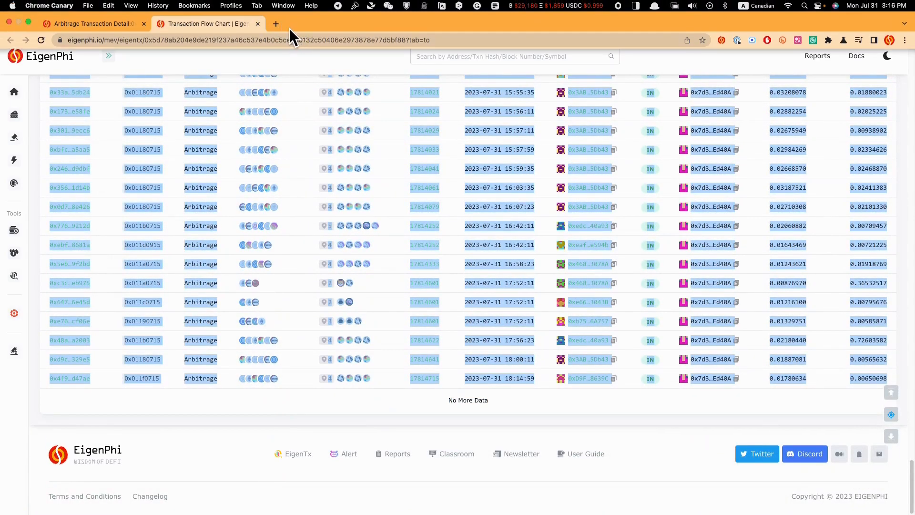
Create a blank Google Sheets spreadsheet in a new browser tab and paste the copied transaction rows starting at A1.
{"action": "left_click", "coordinate": [277, 24]}
{"action": "type", "text": "doc"}
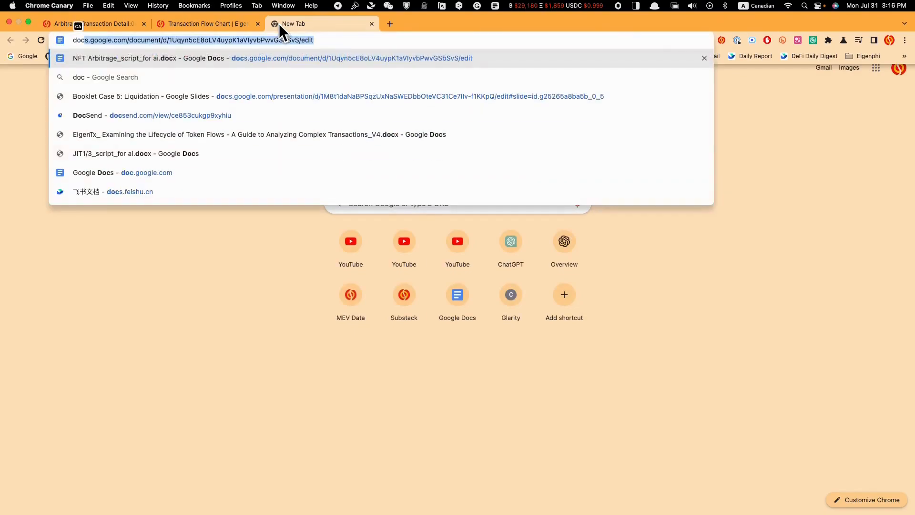
{"action": "key", "text": "Return"}
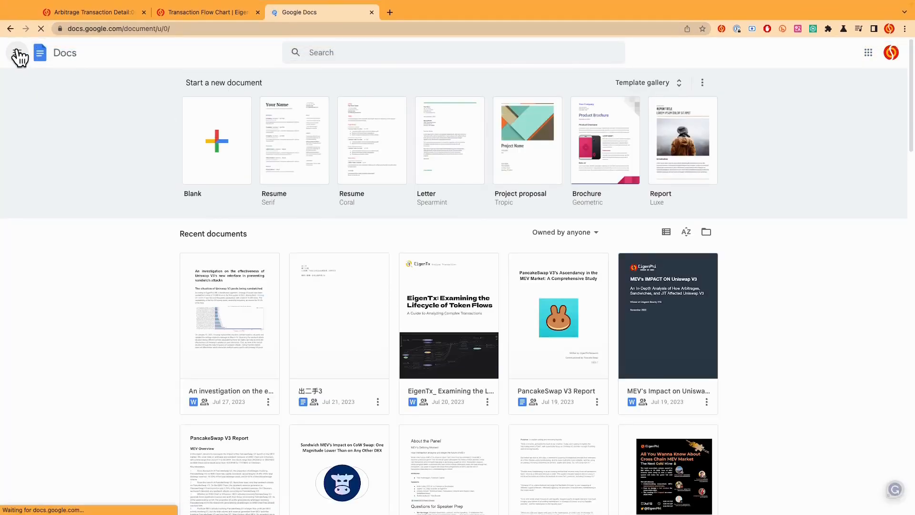
{"action": "left_click", "coordinate": [17, 52]}
{"action": "left_click", "coordinate": [70, 107]}
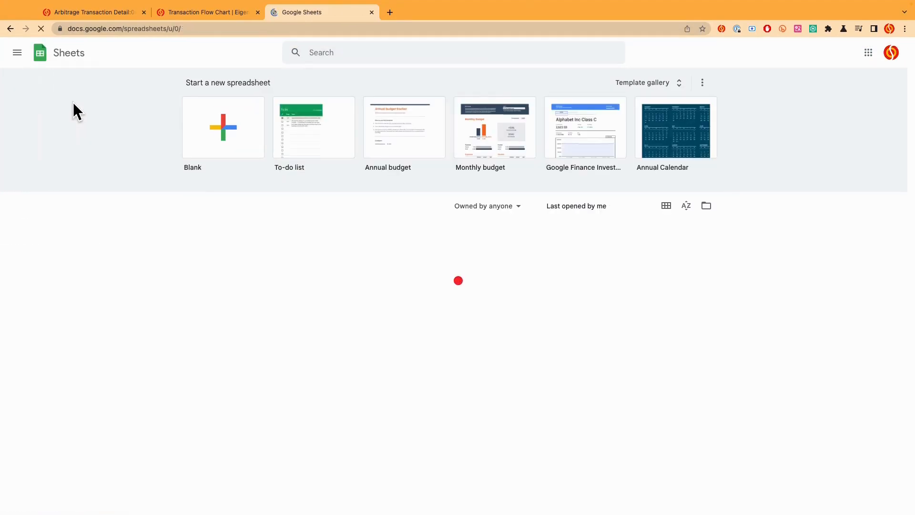
{"action": "left_click", "coordinate": [207, 134]}
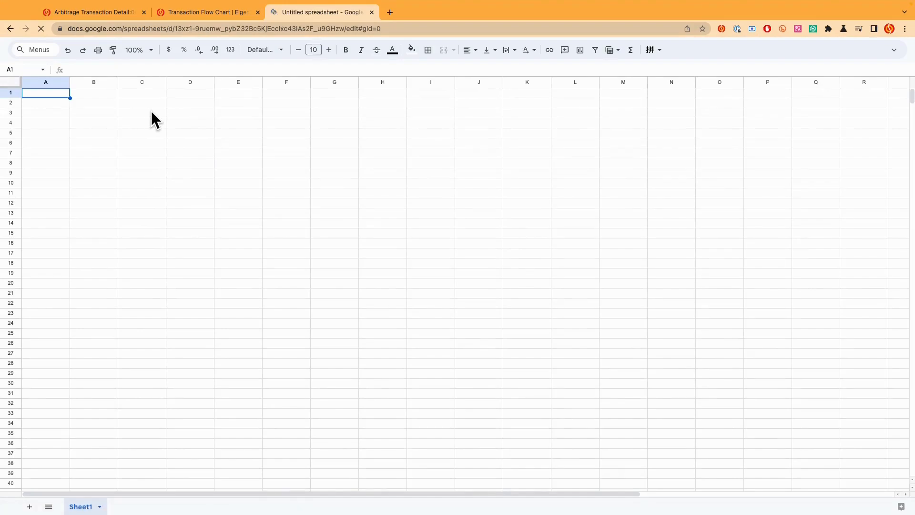
{"action": "key", "text": "ctrl+v"}
{"action": "mouse_move", "coordinate": [284, 178]}
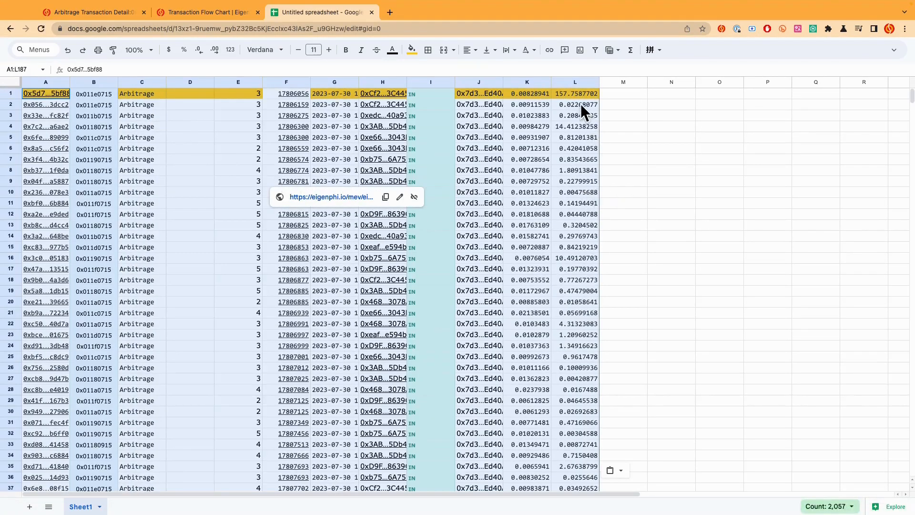
Check the totals of the builder payments in column L and the gas fees in column K.
{"action": "left_click", "coordinate": [568, 81]}
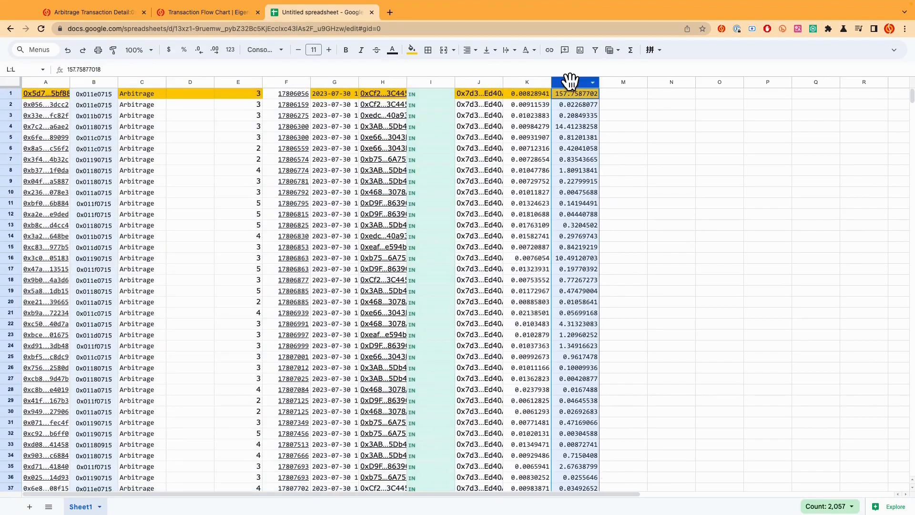
{"action": "left_click", "coordinate": [533, 82]}
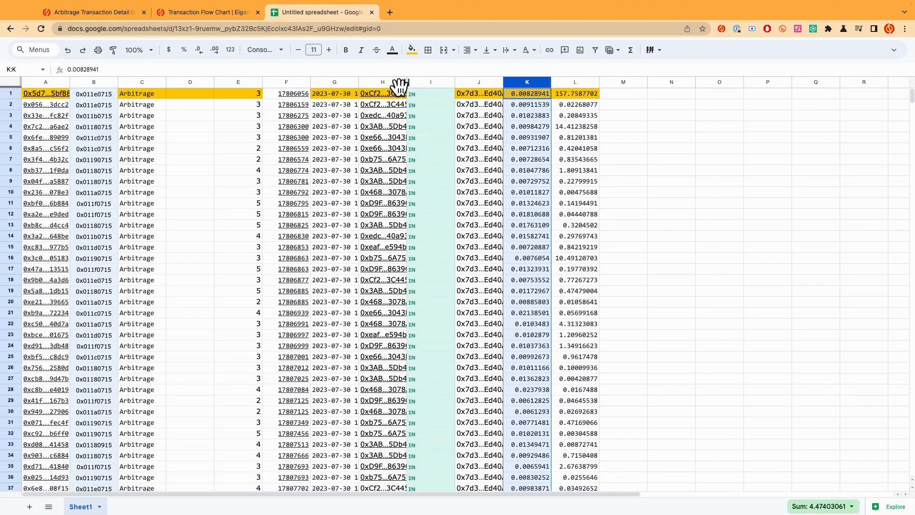
Insert a column chart counting the From addresses in column H, and move it over the columns to the right of H.
{"action": "left_click", "coordinate": [381, 83]}
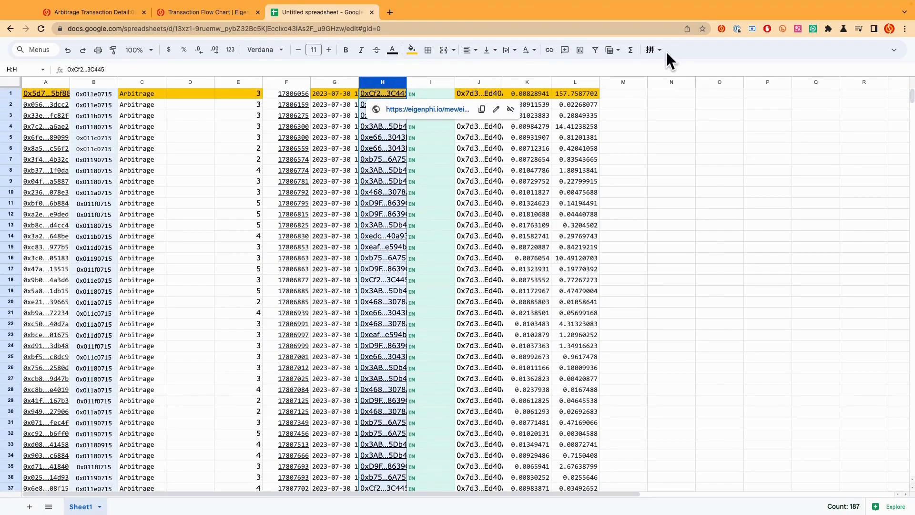
{"action": "left_click", "coordinate": [48, 51]}
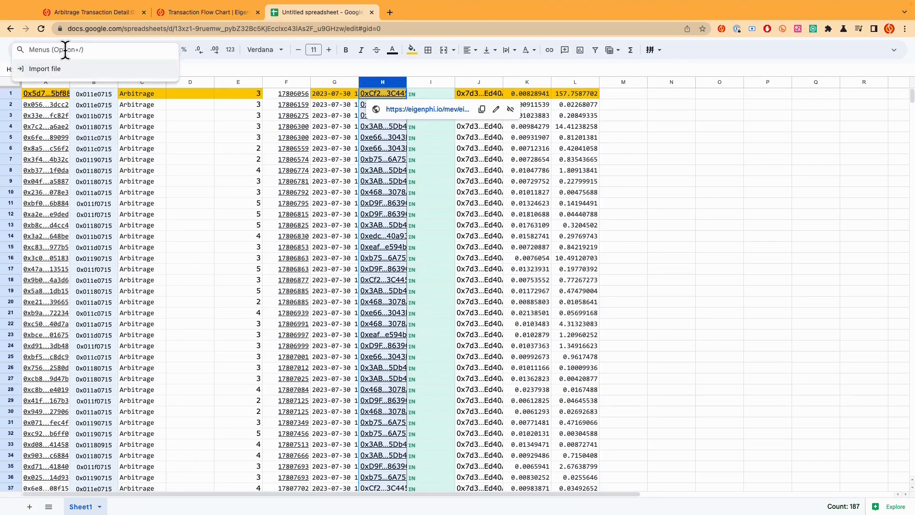
{"action": "left_click", "coordinate": [289, 70]}
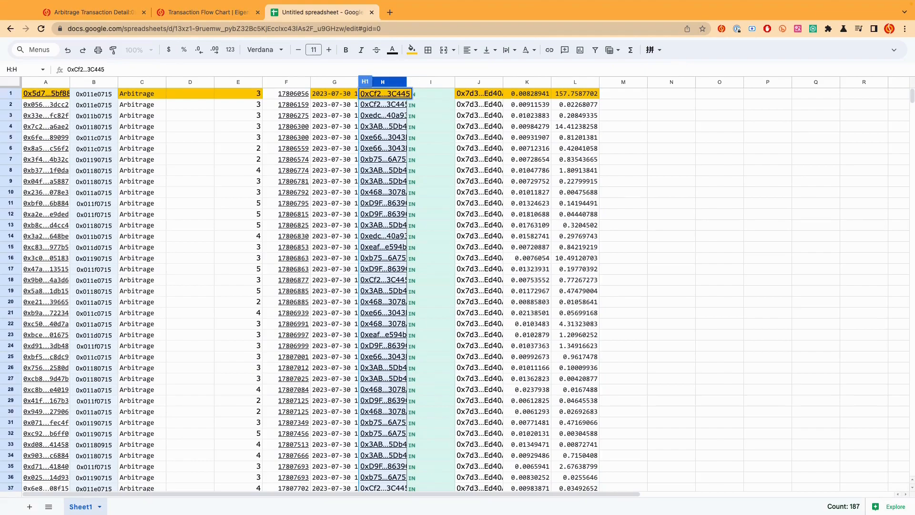
{"action": "left_click", "coordinate": [895, 56]}
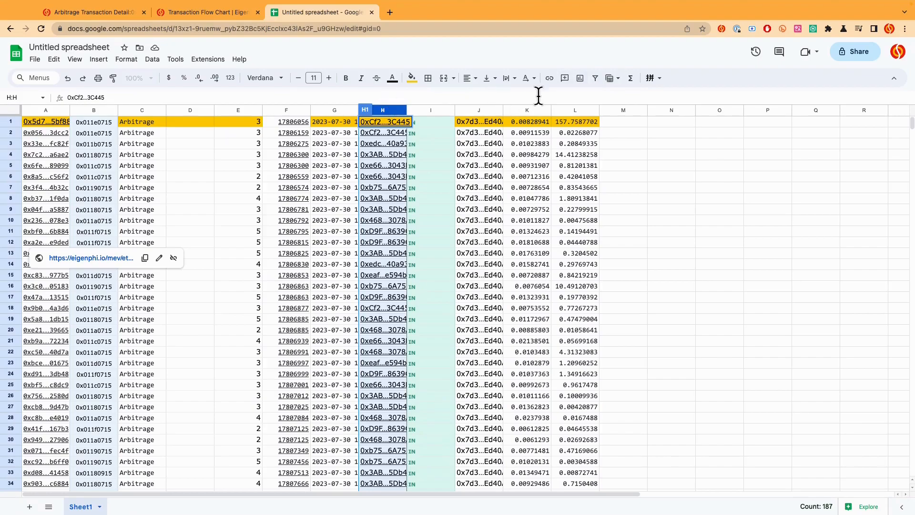
{"action": "left_click", "coordinate": [582, 79]}
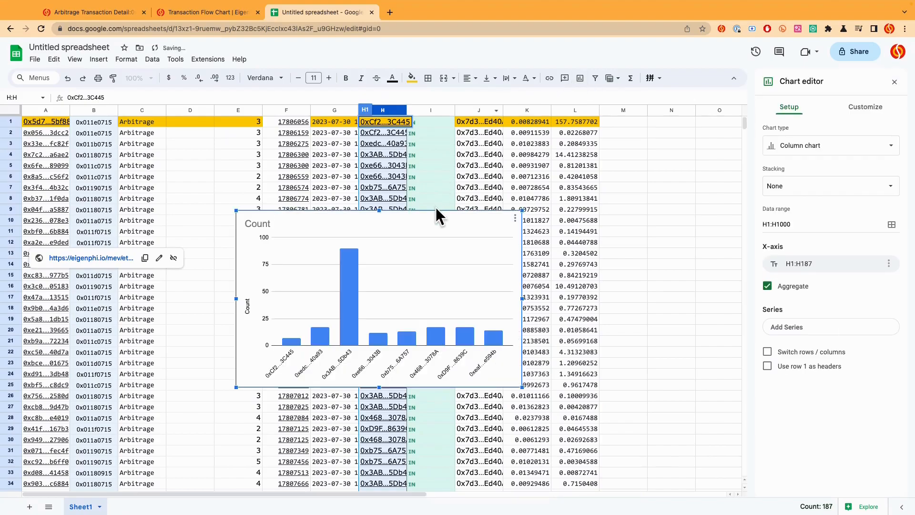
{"action": "left_click_drag", "start_coordinate": [443, 220], "coordinate": [641, 174]}
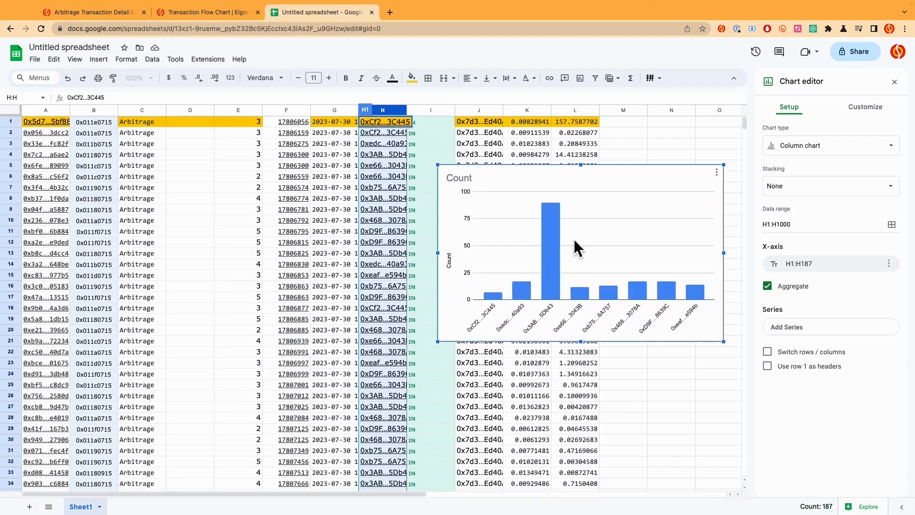
Turn on data labels for the column series of the Count chart so each sender address bar shows its value.
{"action": "left_click", "coordinate": [716, 171]}
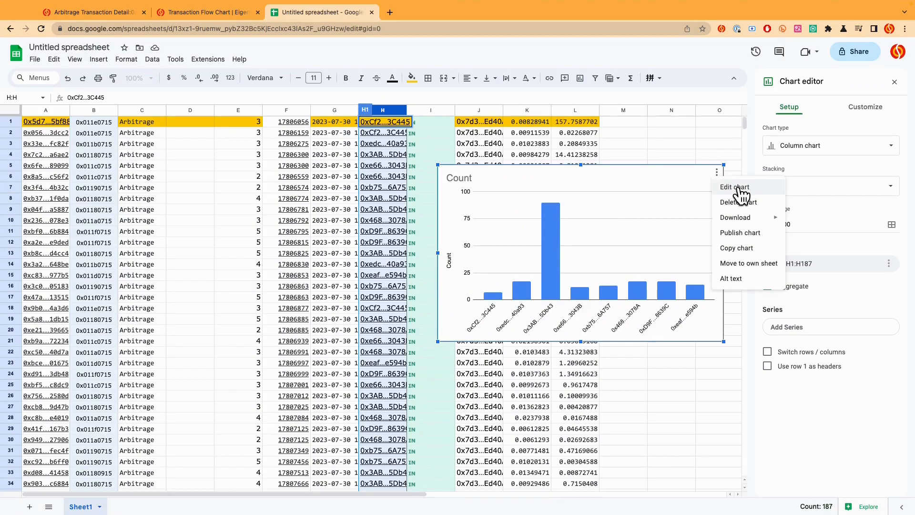
{"action": "left_click", "coordinate": [739, 188]}
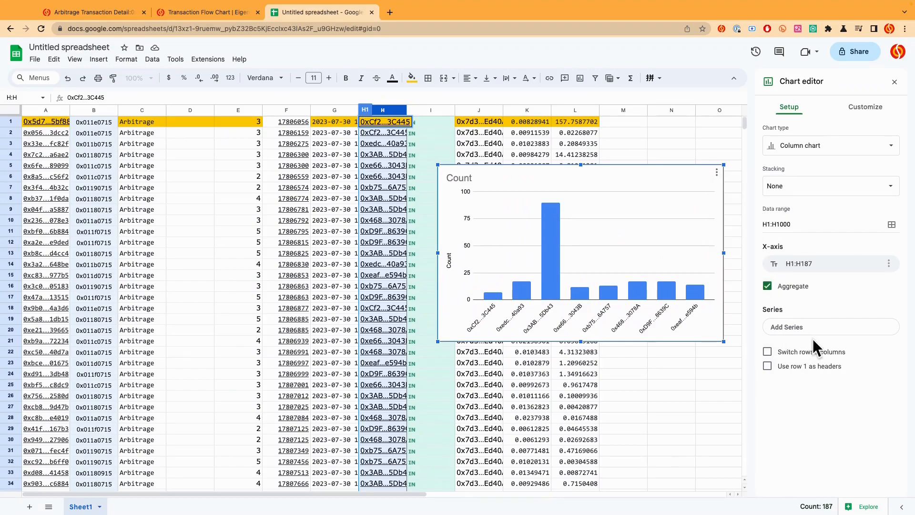
{"action": "left_click", "coordinate": [865, 107]}
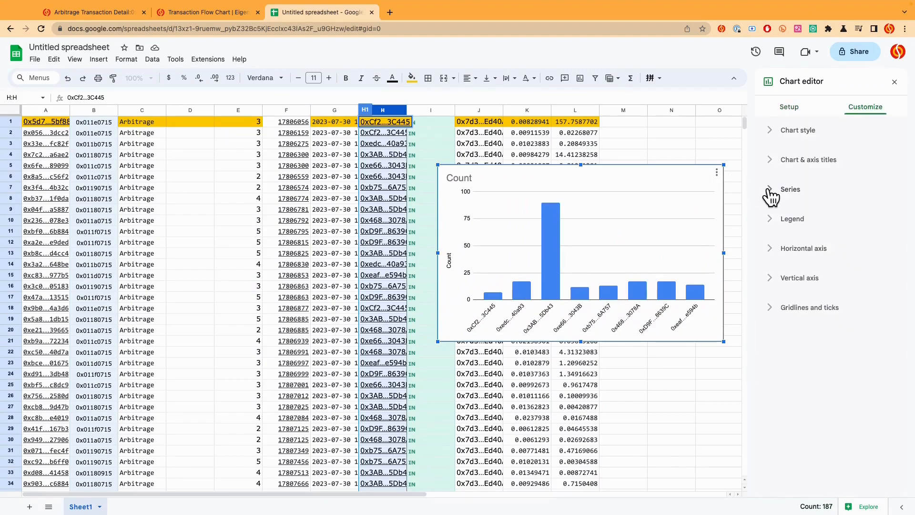
{"action": "left_click", "coordinate": [769, 190]}
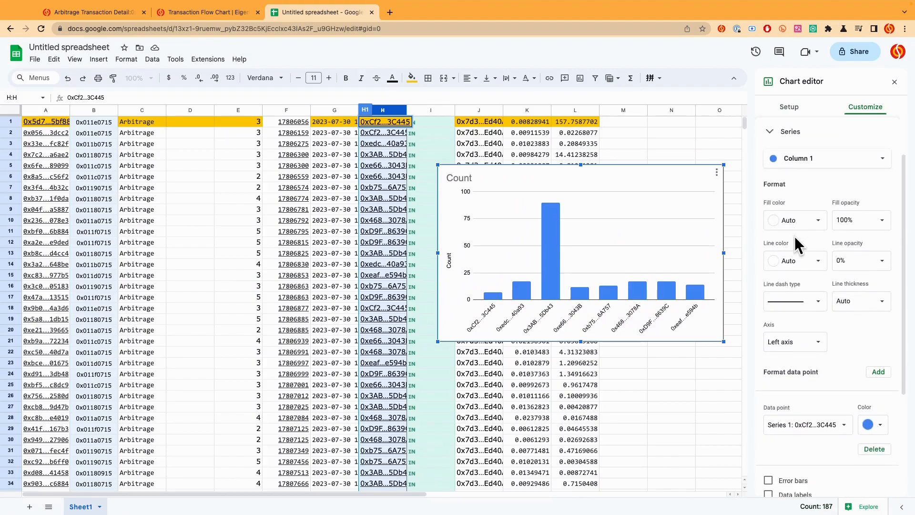
{"action": "scroll", "coordinate": [794, 235], "scroll_direction": "down", "scroll_amount": 3}
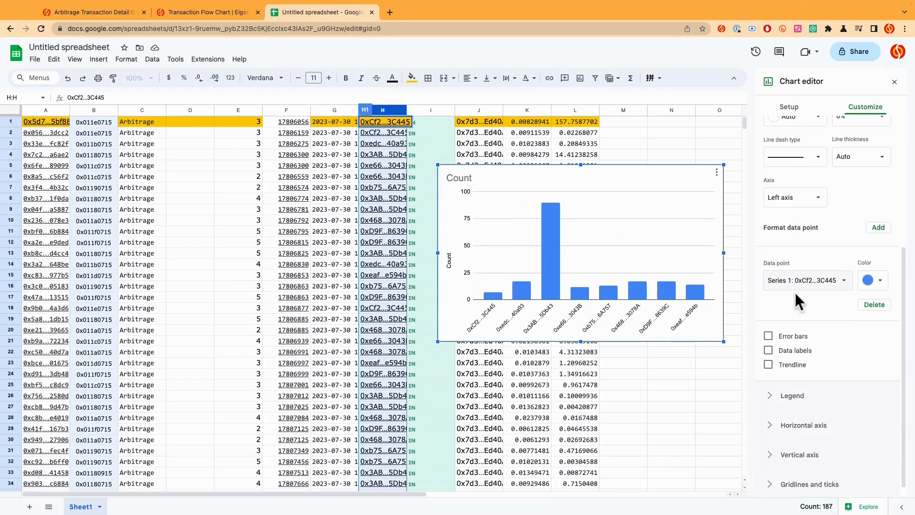
{"action": "left_click", "coordinate": [805, 351]}
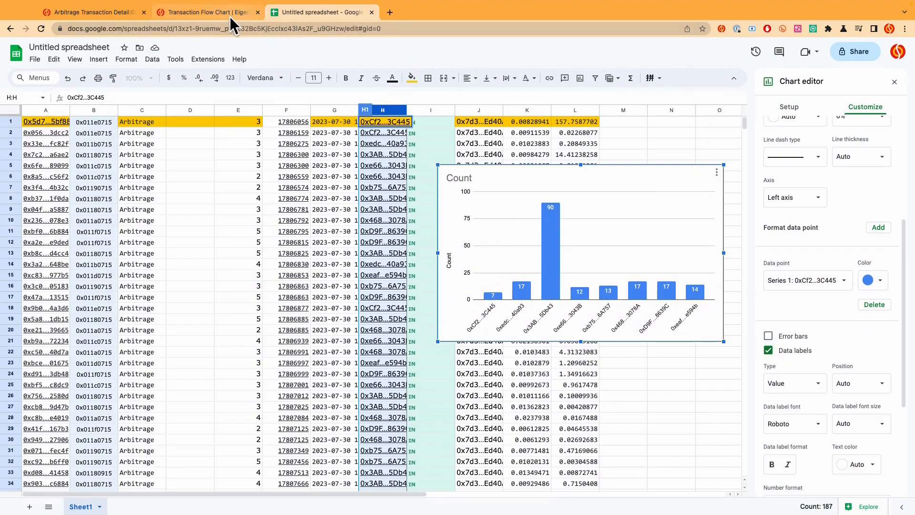
{"action": "mouse_move", "coordinate": [207, 14]}
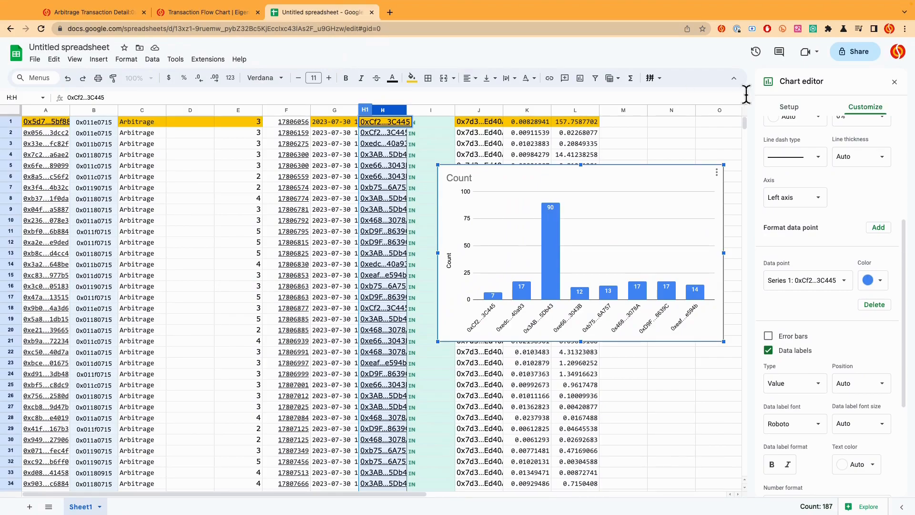
{"action": "mouse_move", "coordinate": [48, 265]}
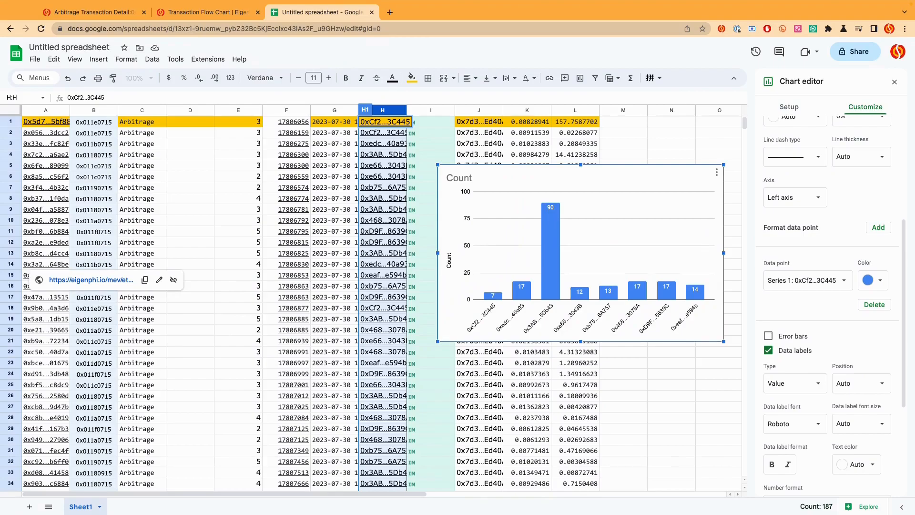